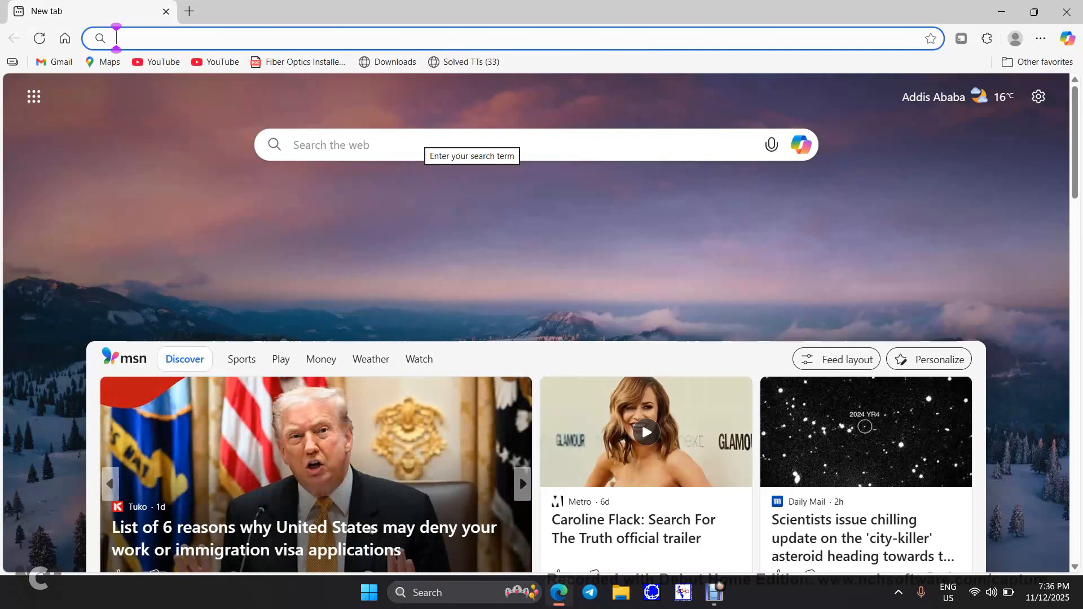
# Load the router login page at 192.168.1.1 in Edge
pyautogui.write('1')
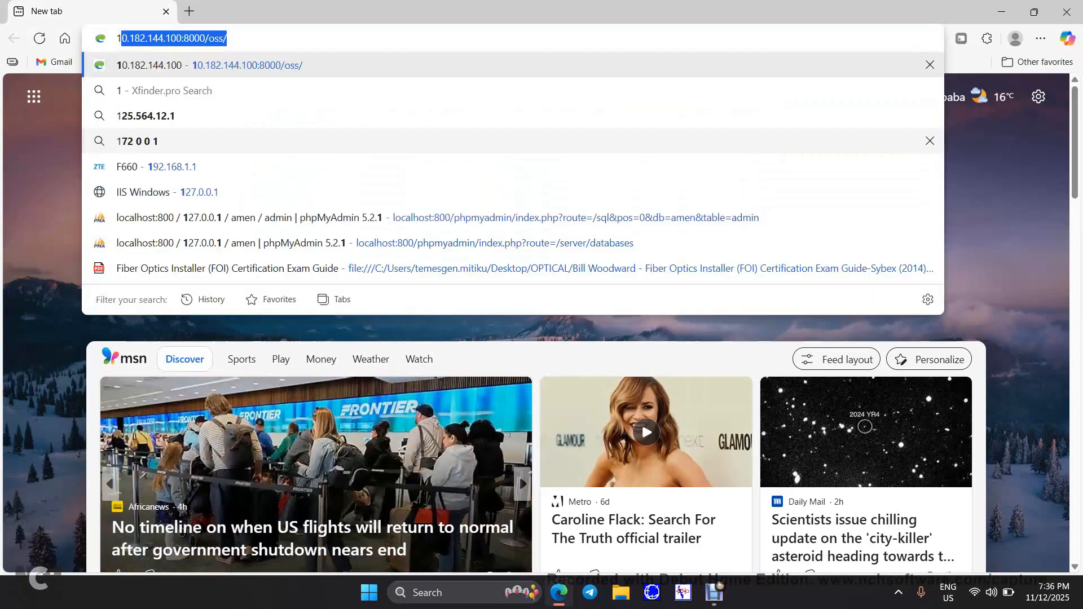
pyautogui.write('92')
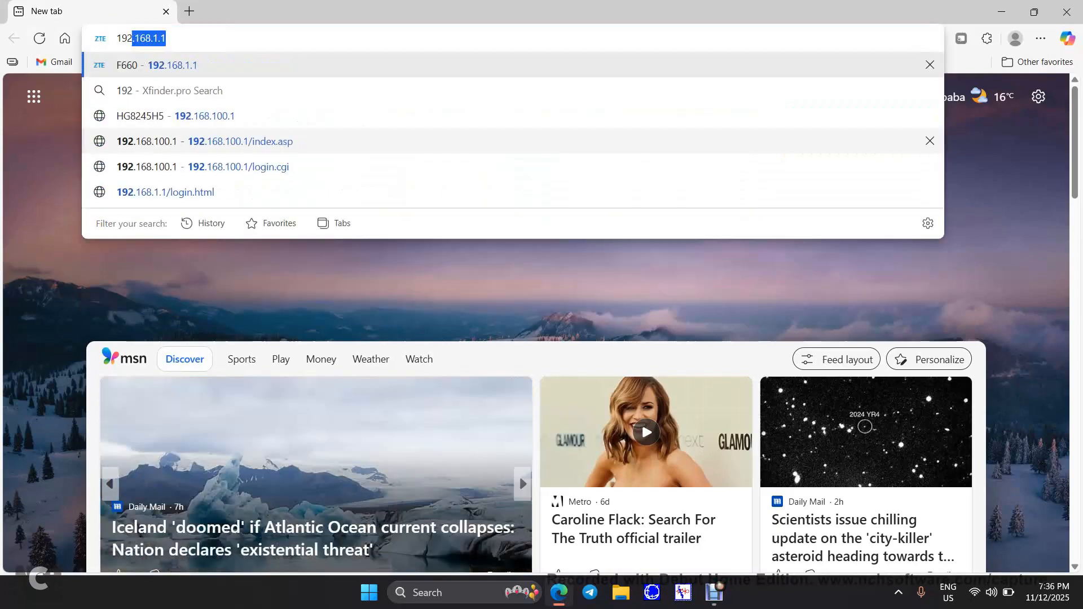
pyautogui.write('.168.1')
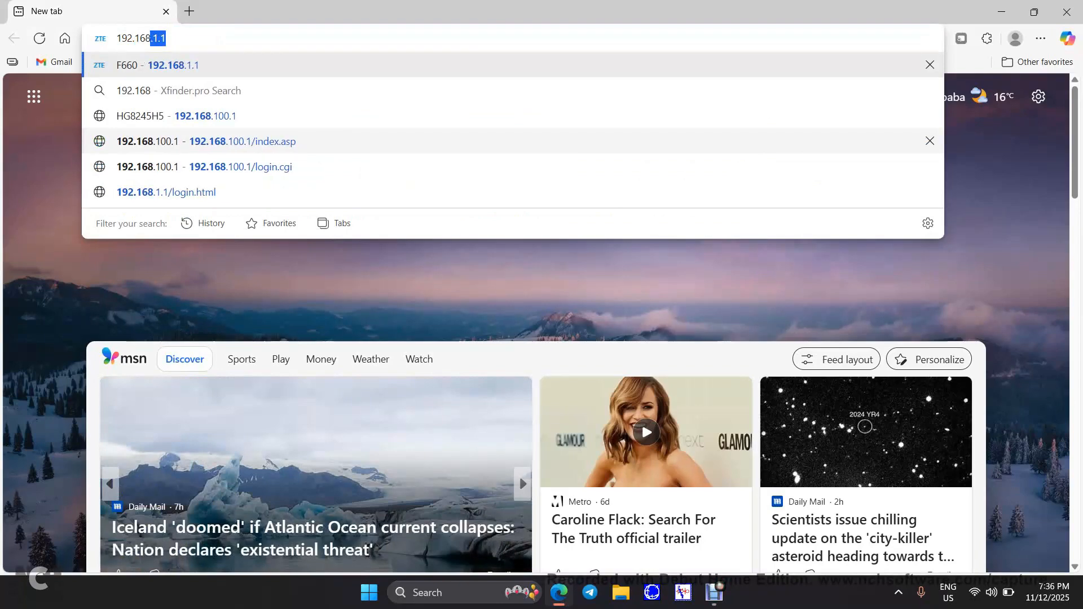
pyautogui.write('.1')
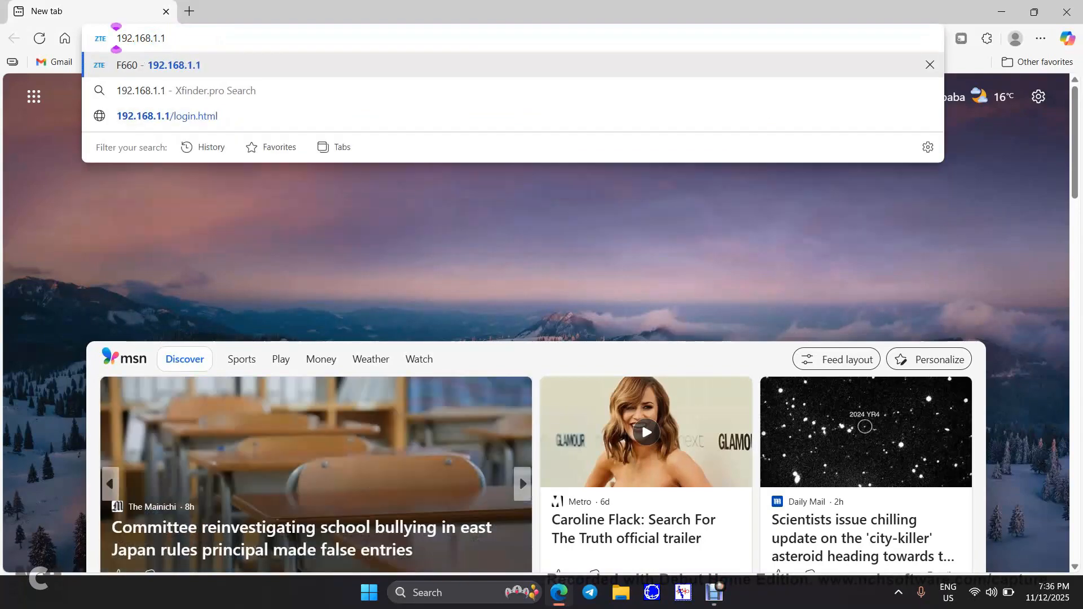
pyautogui.press('Return')
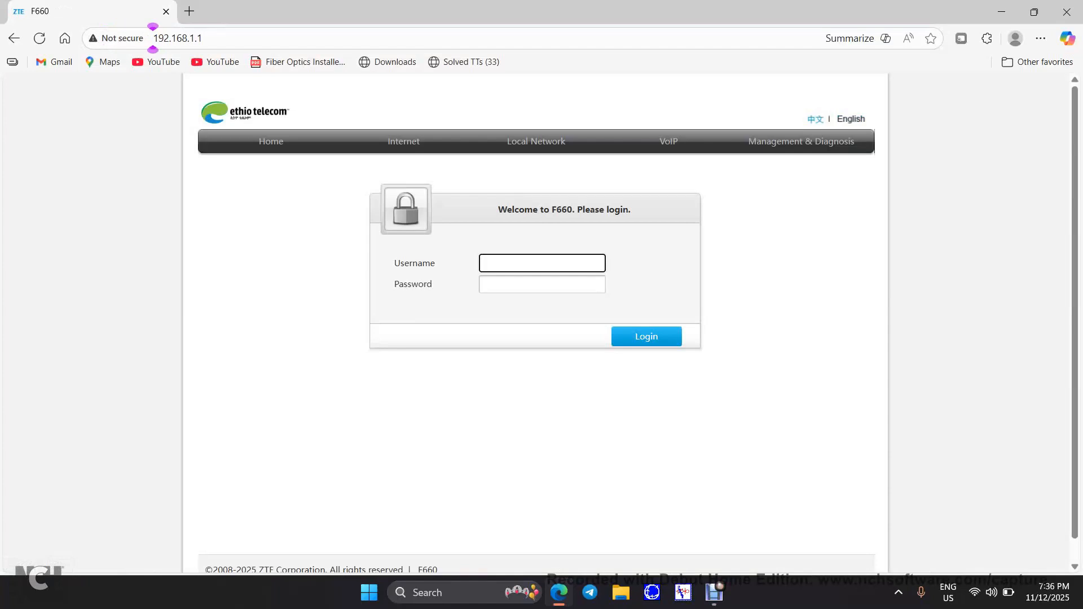
# Log in to the router with the admin account and its password
pyautogui.write('admin')
pyautogui.press('Tab')
pyautogui.write('admin')
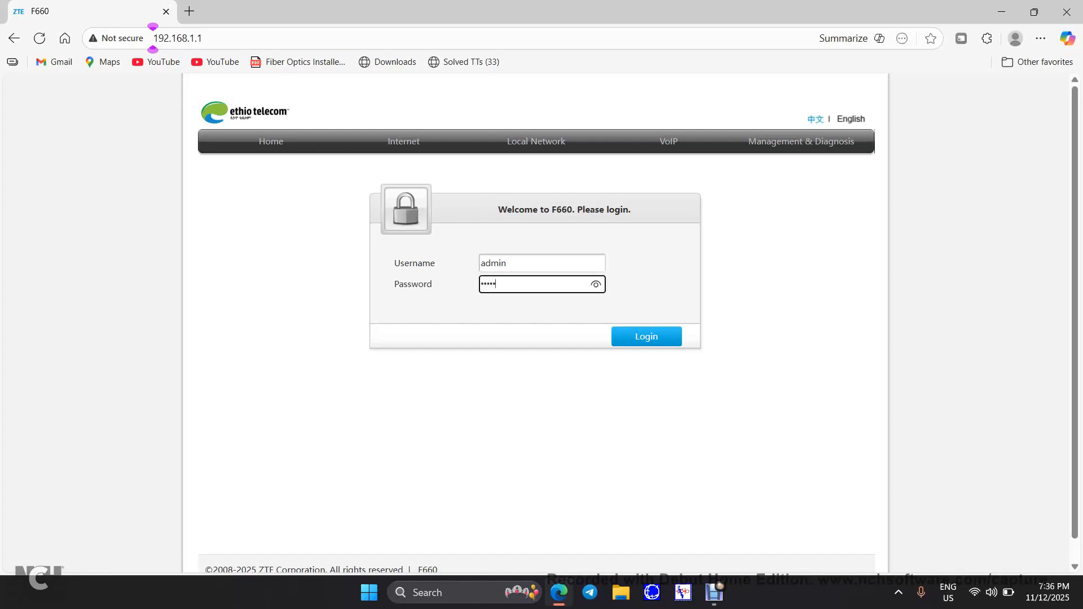
pyautogui.press('Return')
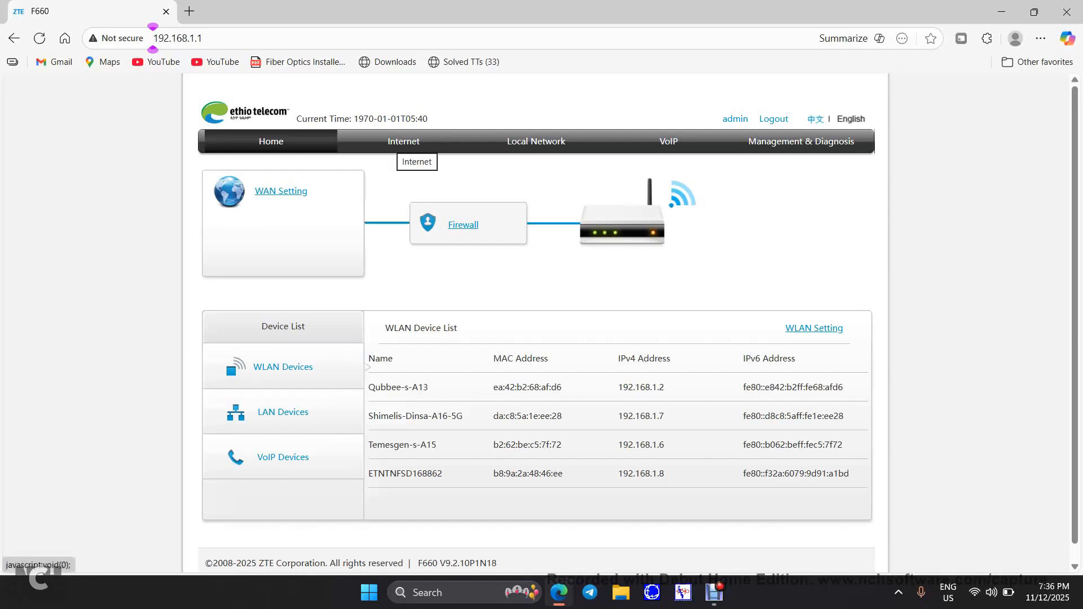
# Create a new WAN connection item from the Internet > WAN page
pyautogui.click(404, 142)
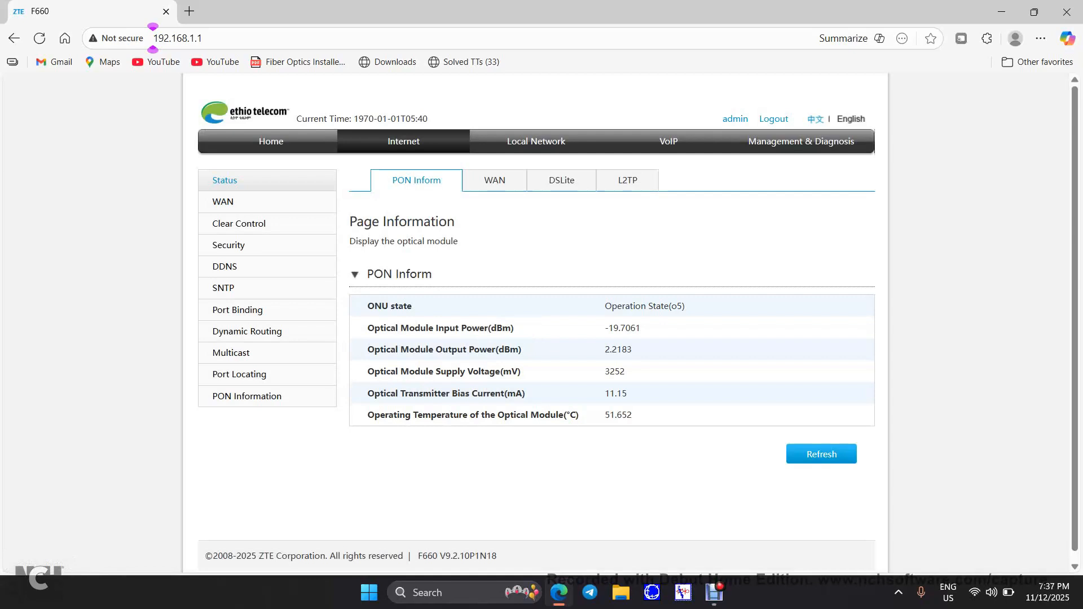
pyautogui.click(416, 180)
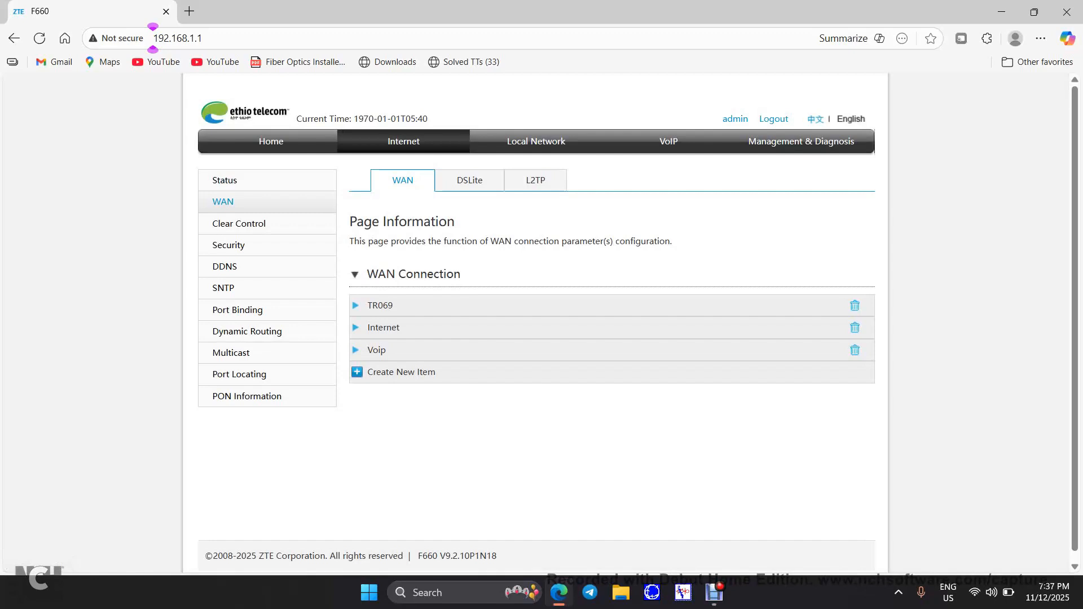
pyautogui.click(400, 372)
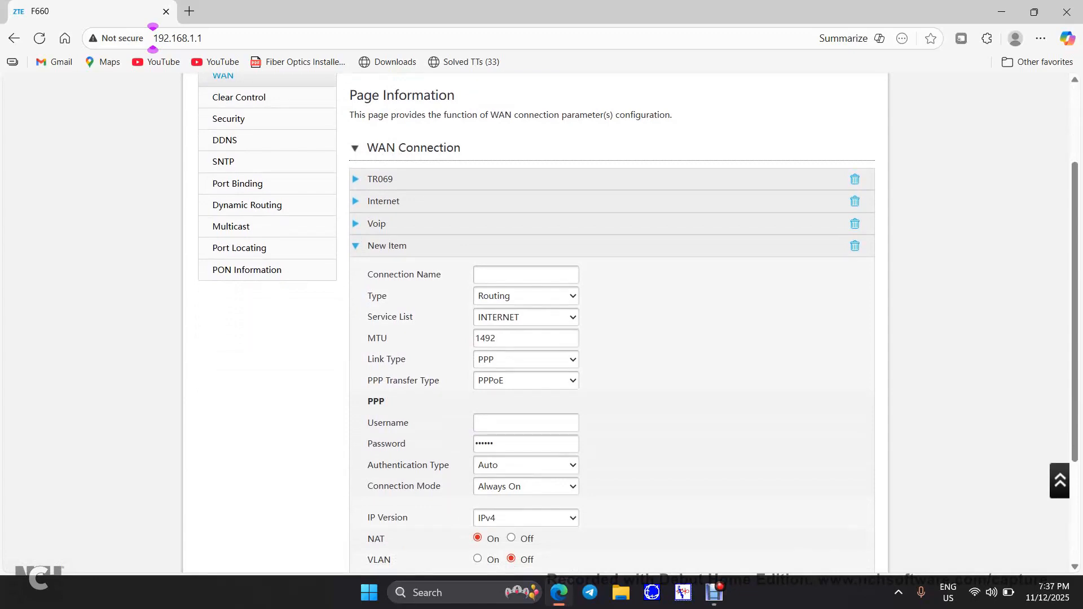
# Name the connection 'test' and toggle Link Type to IP and back to PPP
pyautogui.click(526, 274)
pyautogui.write('test')
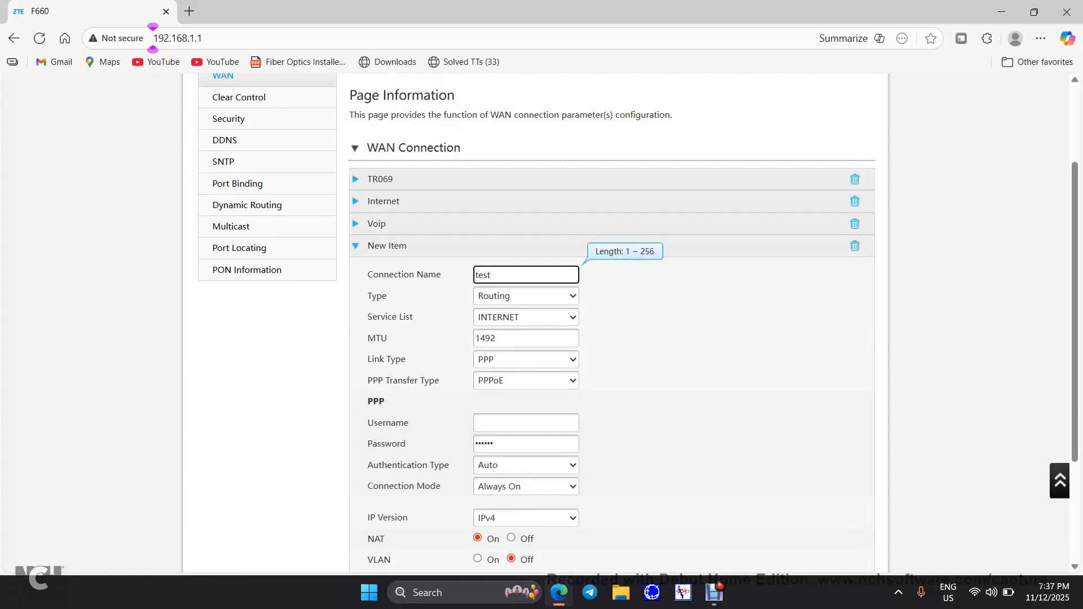
pyautogui.scroll(-1, 638, 323)
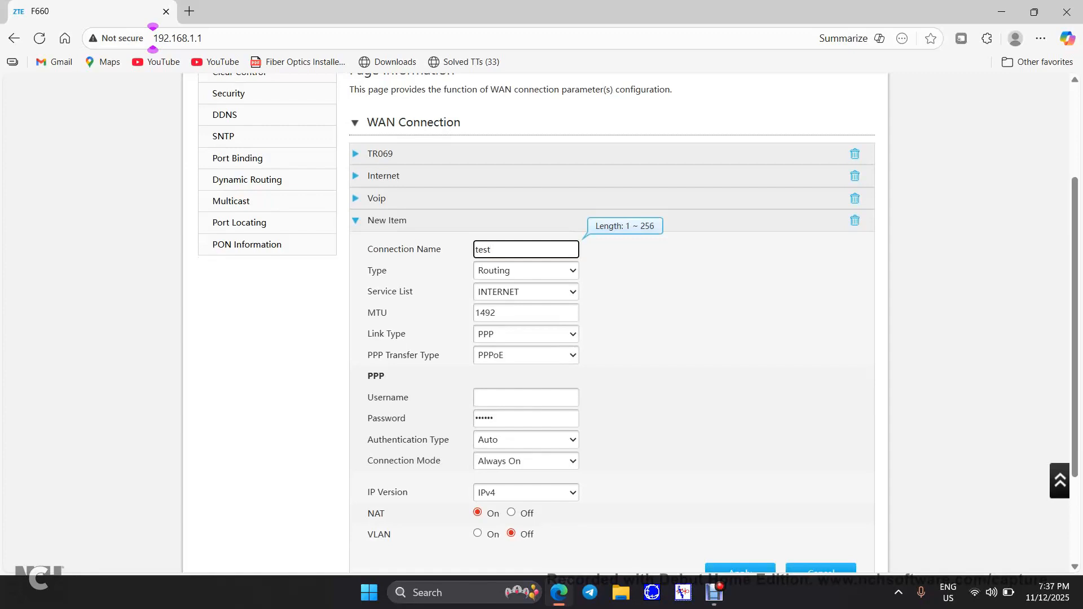
pyautogui.click(526, 334)
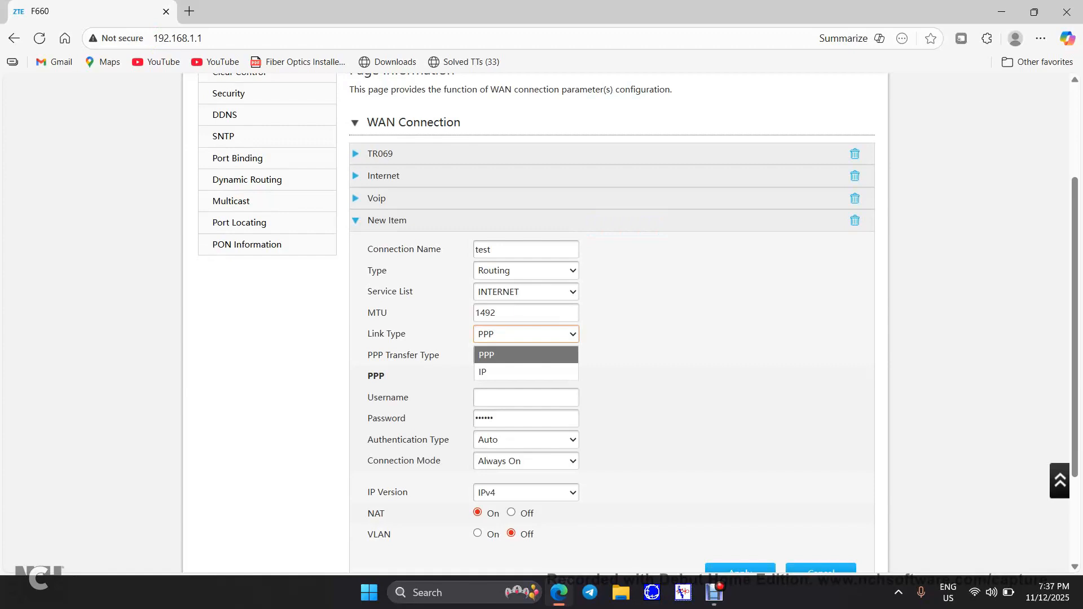
pyautogui.click(525, 355)
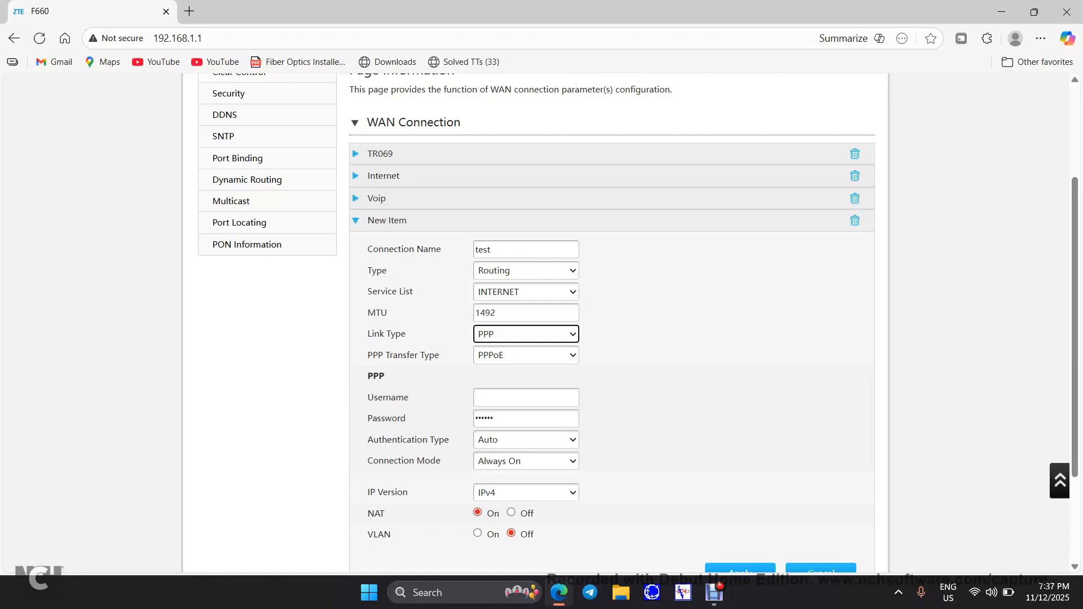
pyautogui.hotkey('alt', 'Down')
pyautogui.press('Down')
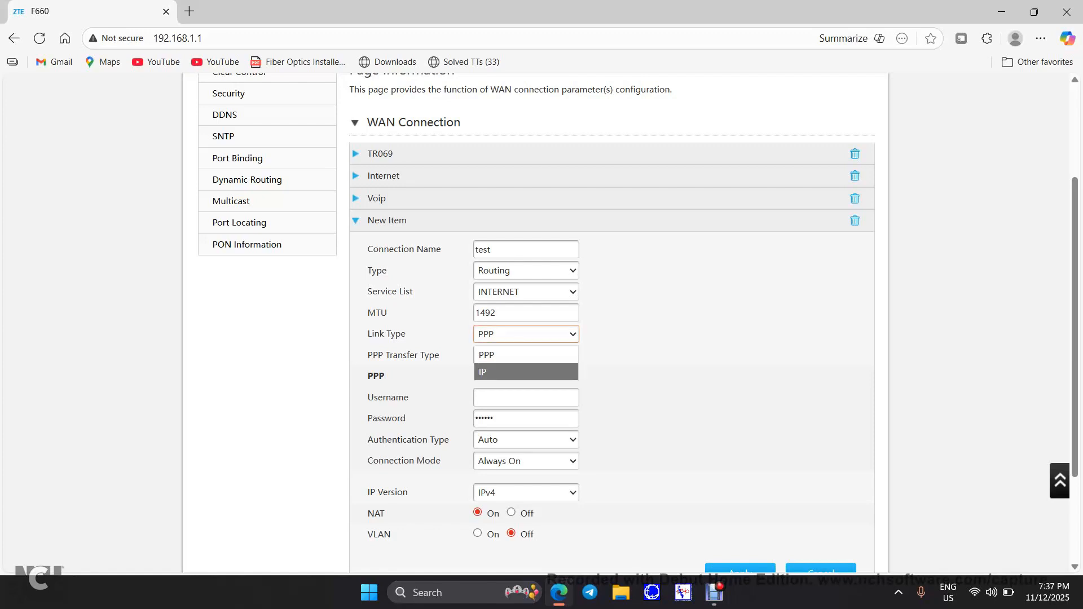
pyautogui.press('Return')
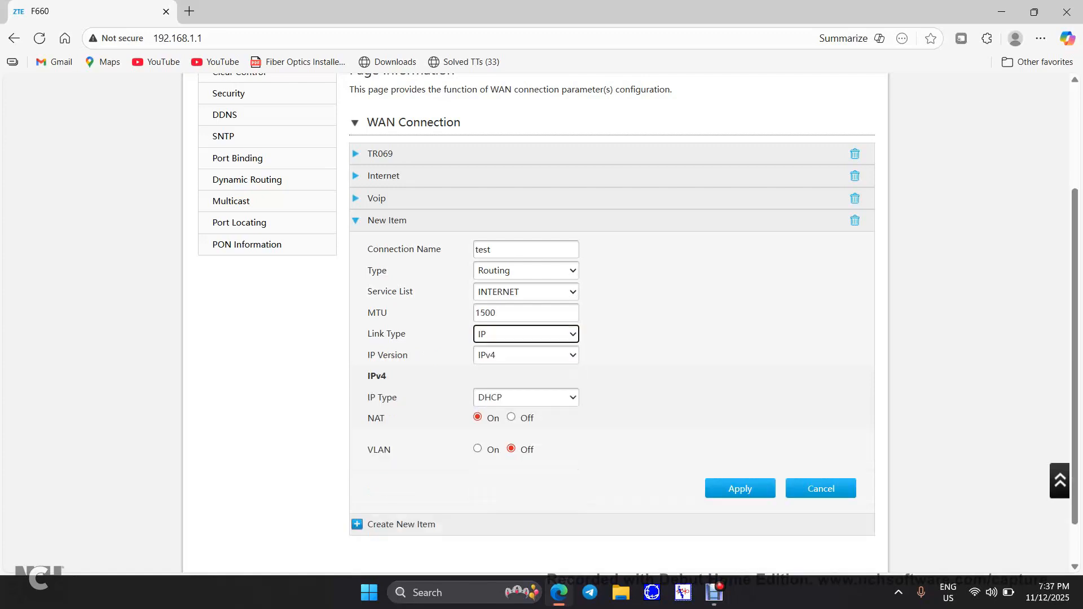
pyautogui.hotkey('alt', 'Down')
pyautogui.press('Up')
pyautogui.press('Return')
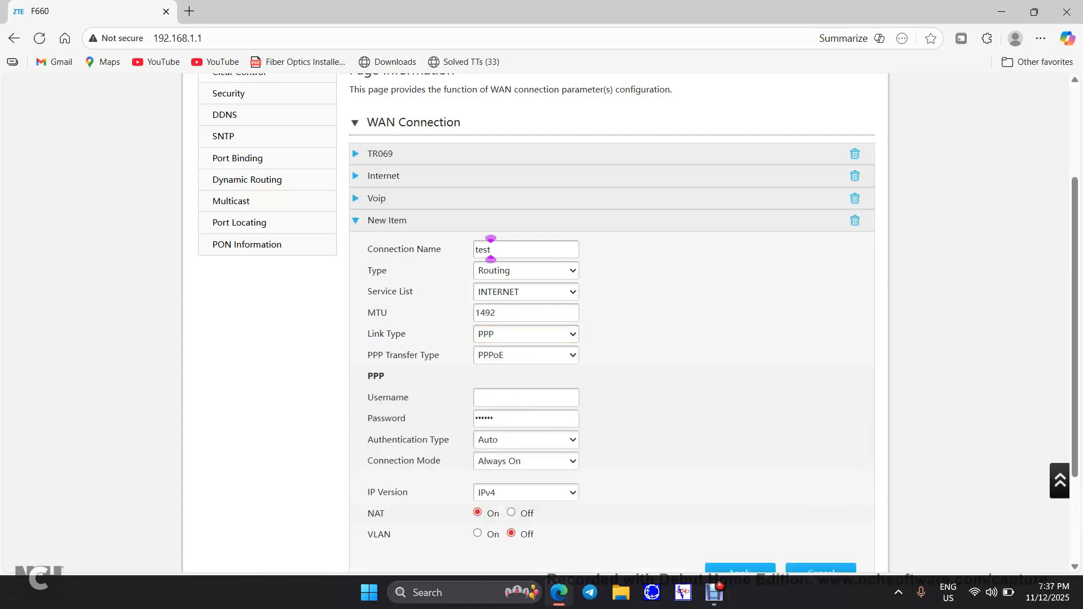
# Enter the PPPoE username and password for the connection
pyautogui.click(474, 397)
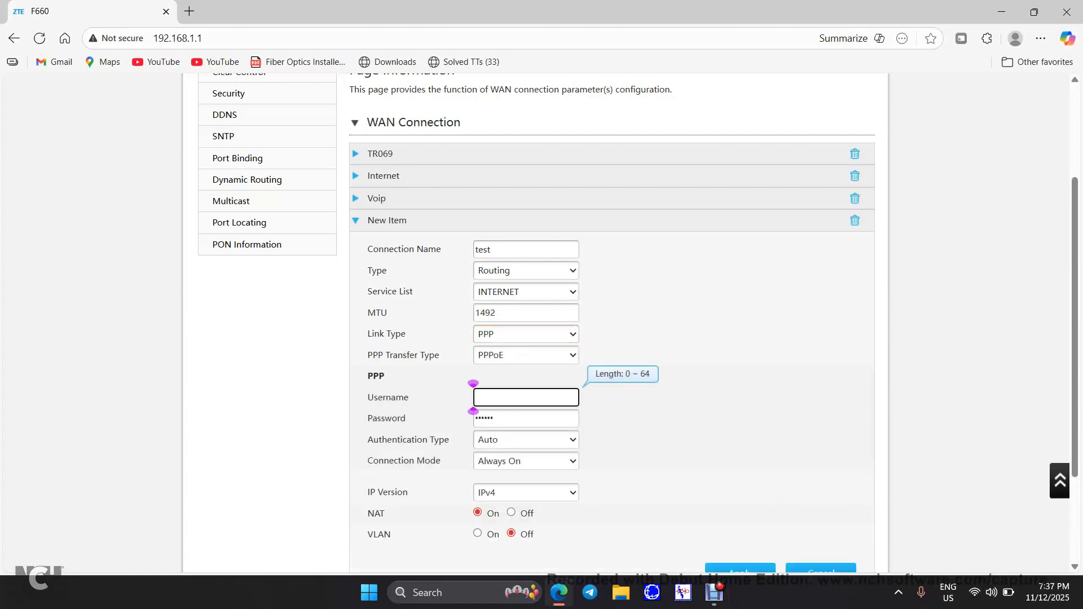
pyautogui.press('Tab')
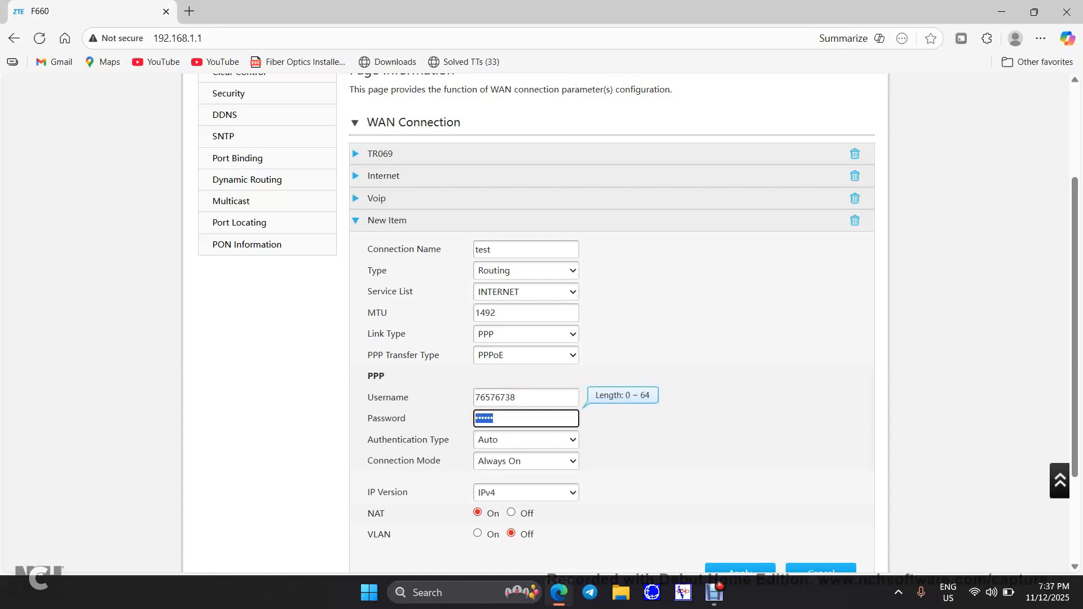
pyautogui.scroll(-1, 612, 321)
# Turn VLAN on with VLAN ID 200
pyautogui.click(477, 458)
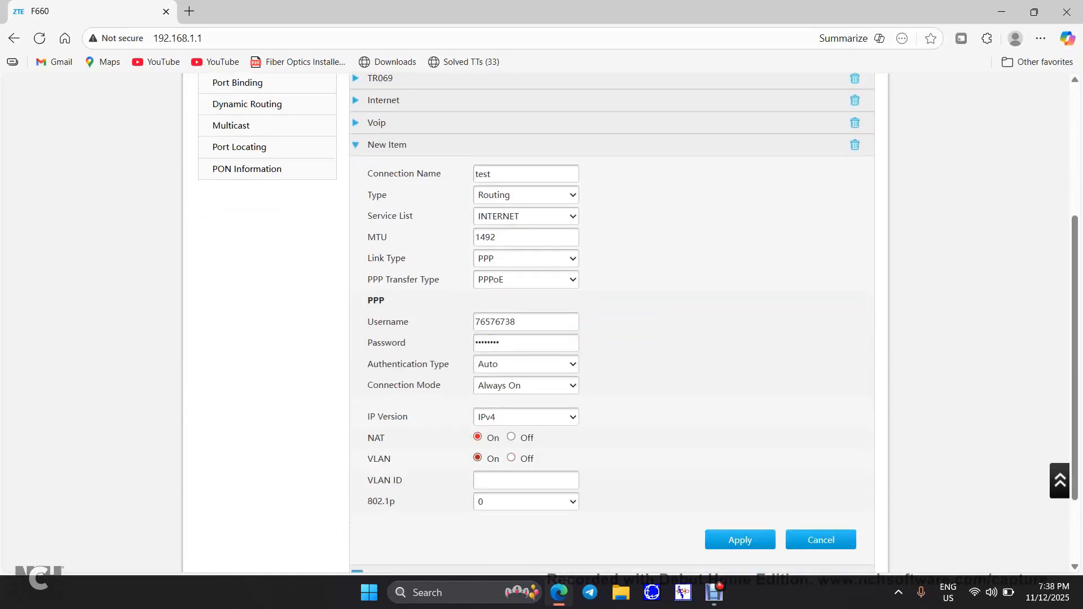
pyautogui.click(479, 479)
pyautogui.write('2')
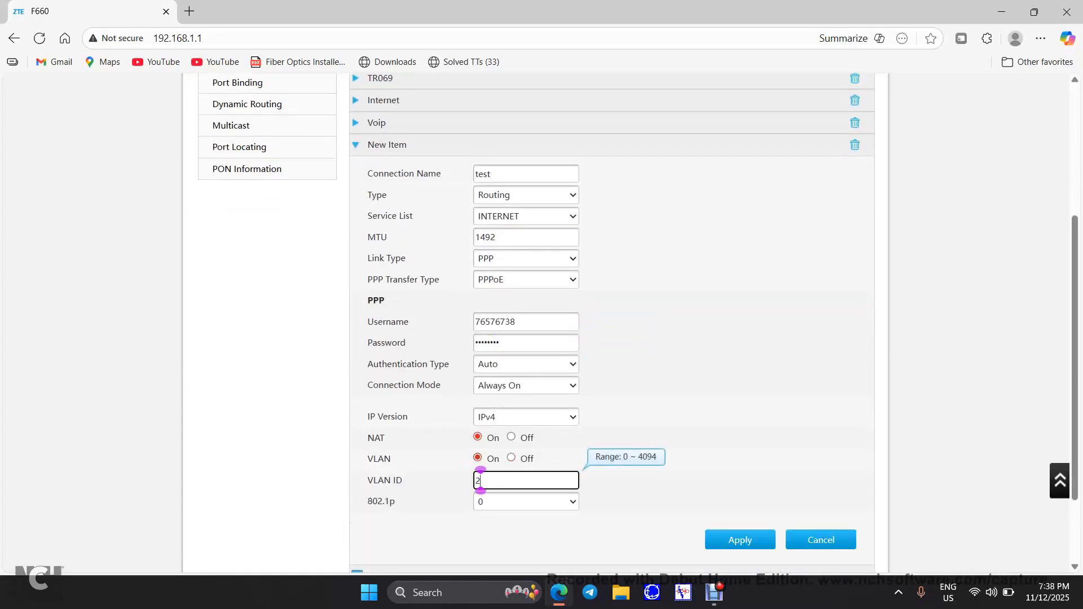
pyautogui.write('00')
# Switch Link Type to IP and IP Type to Static, then cancel the new item
pyautogui.scroll(1, 490, 479)
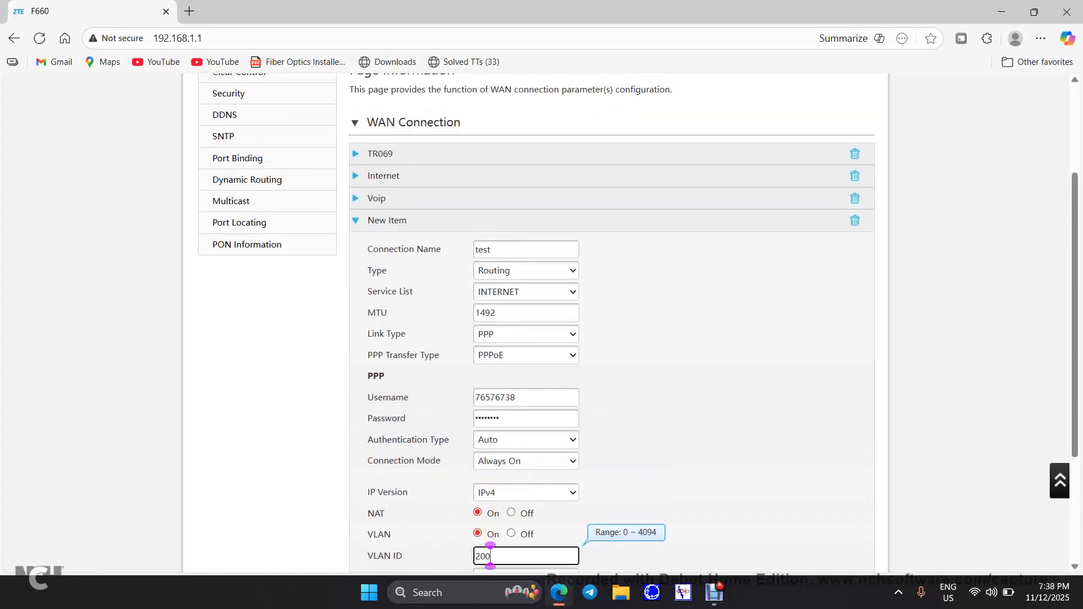
pyautogui.click(525, 334)
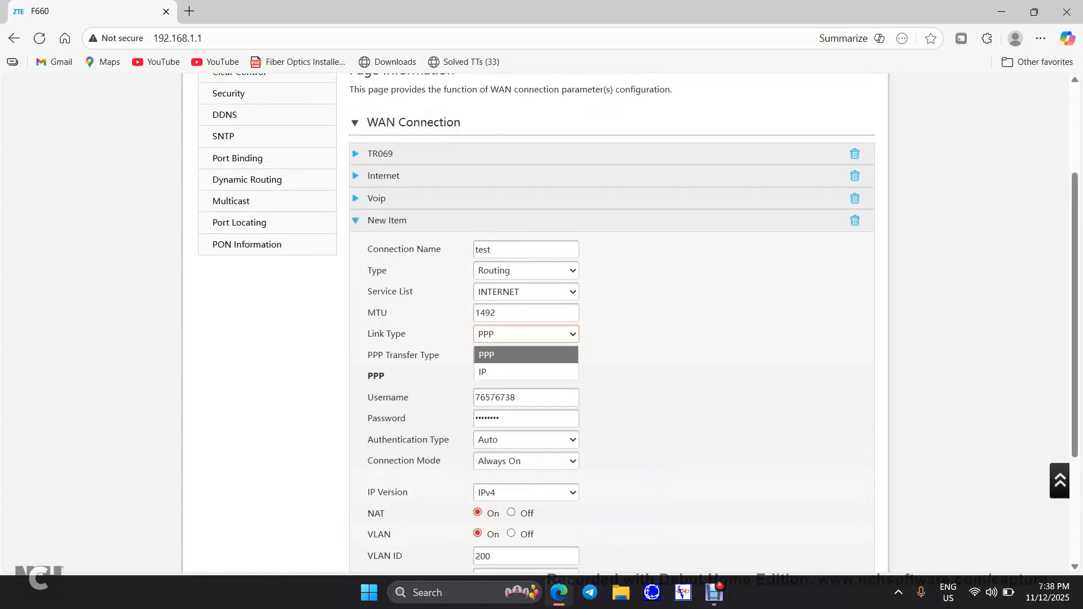
pyautogui.click(526, 371)
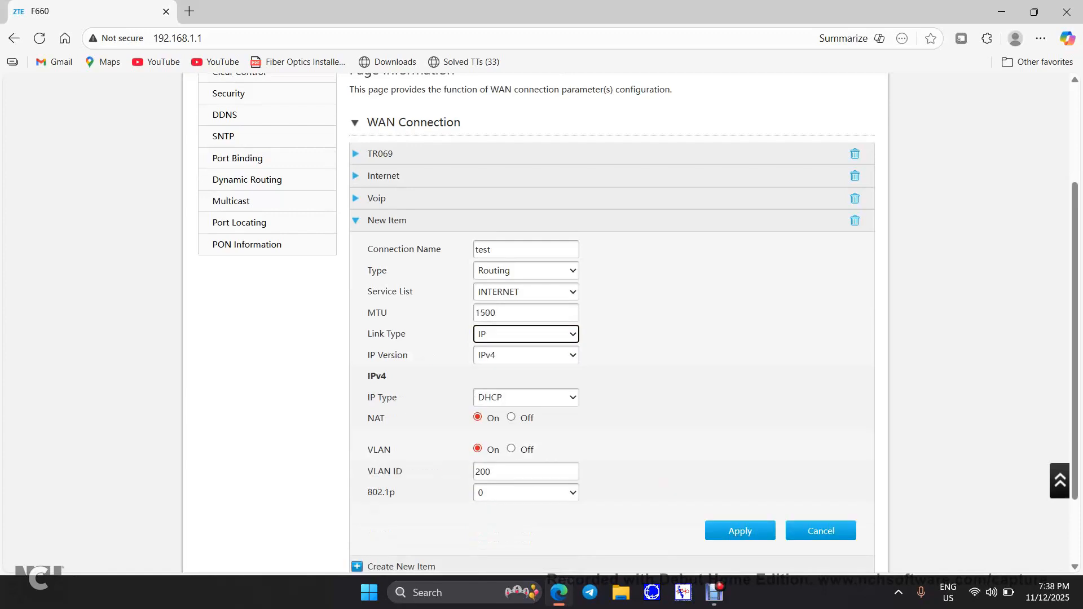
pyautogui.click(525, 397)
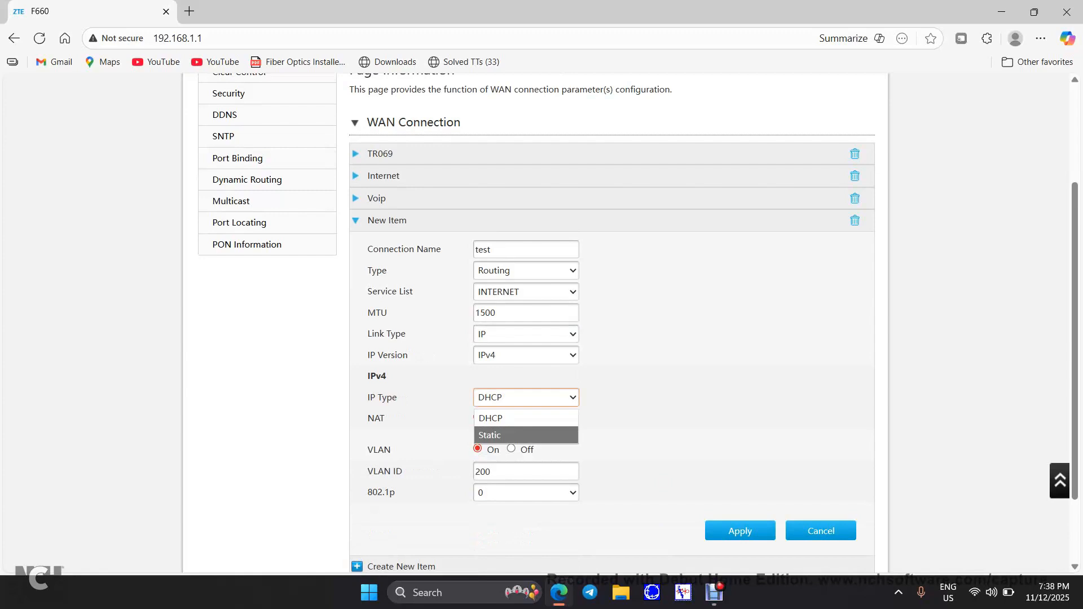
pyautogui.click(497, 433)
pyautogui.scroll(3, 534, 322)
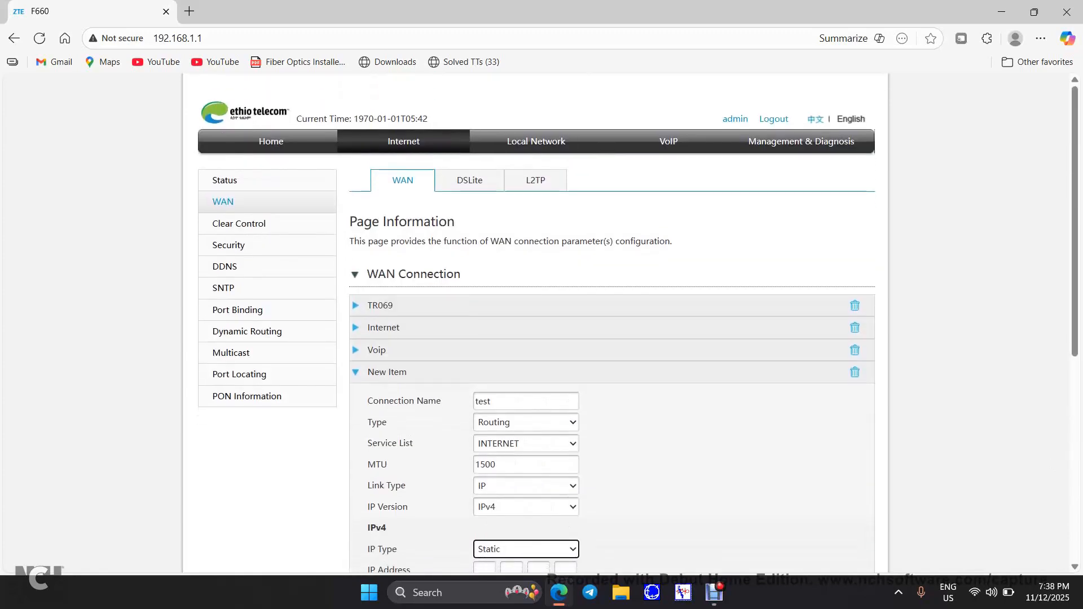
pyautogui.click(855, 372)
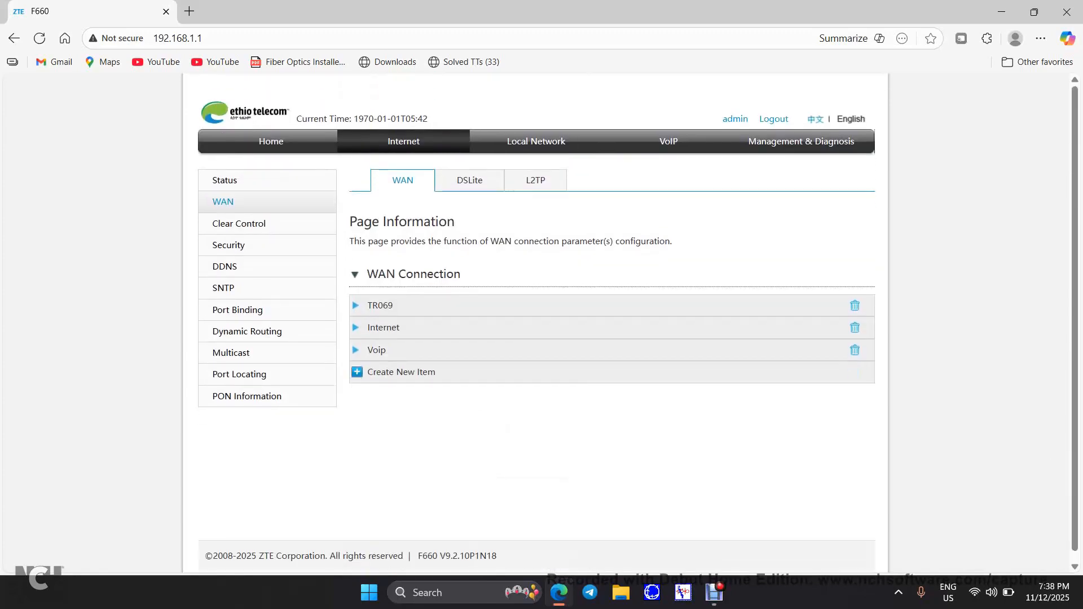
pyautogui.click(384, 327)
pyautogui.scroll(-3, 535, 321)
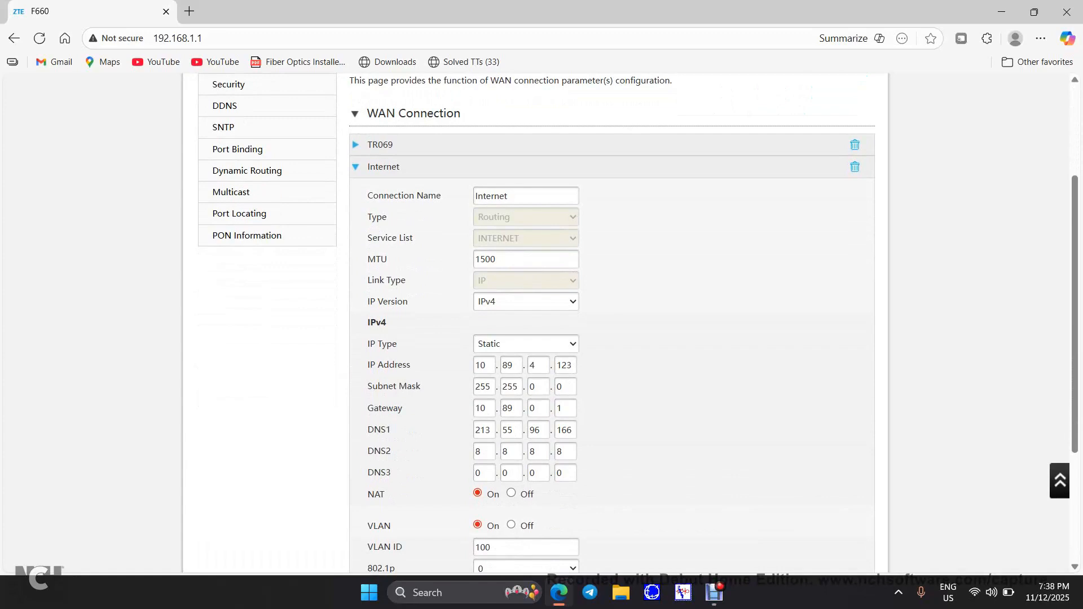
pyautogui.doubleClick(484, 365)
pyautogui.click(486, 365)
pyautogui.scroll(-2, 542, 321)
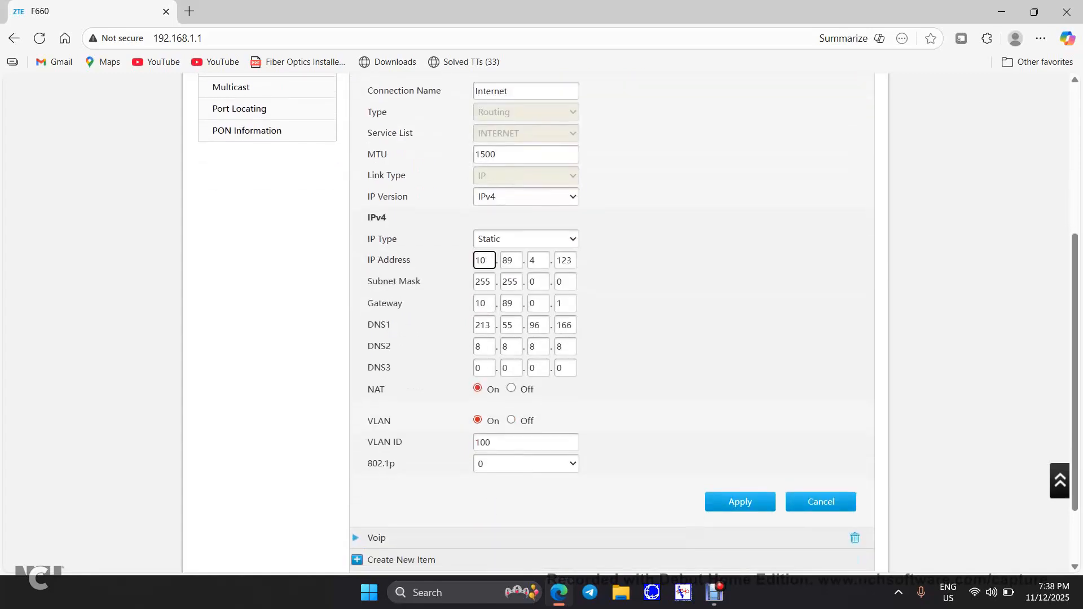
pyautogui.scroll(4, 541, 322)
pyautogui.scroll(2, 542, 321)
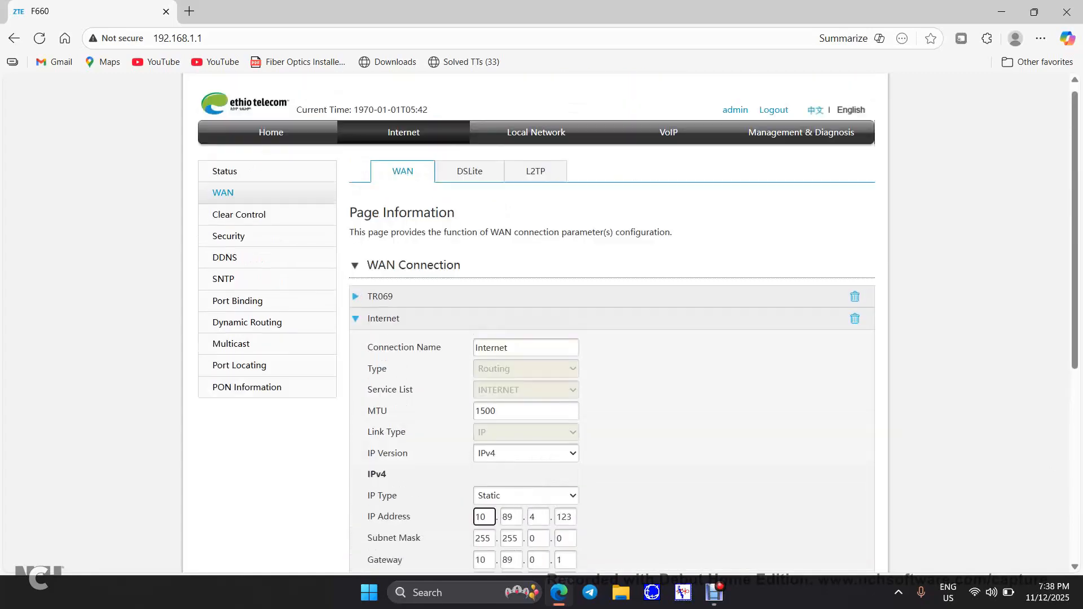
pyautogui.press('Return')
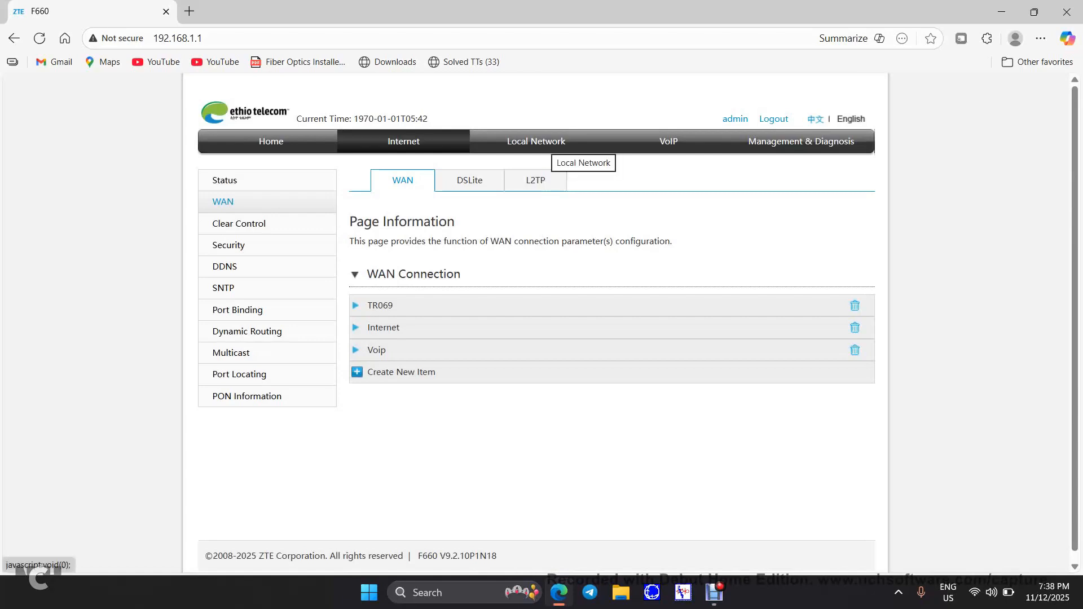
# Go to Local Network and open the WLAN Basic settings page
pyautogui.click(558, 148)
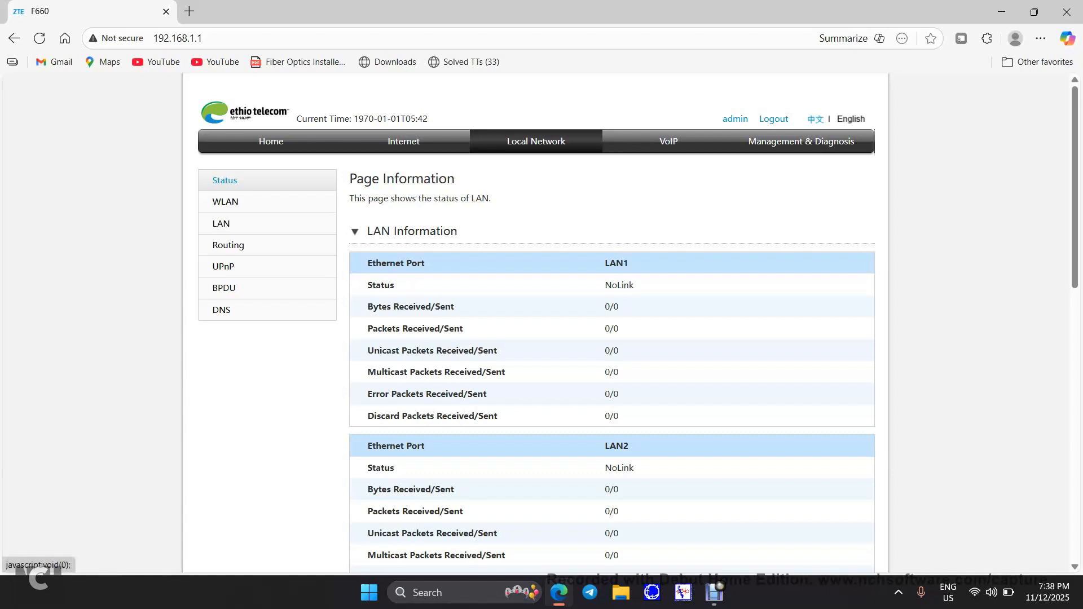
pyautogui.click(225, 202)
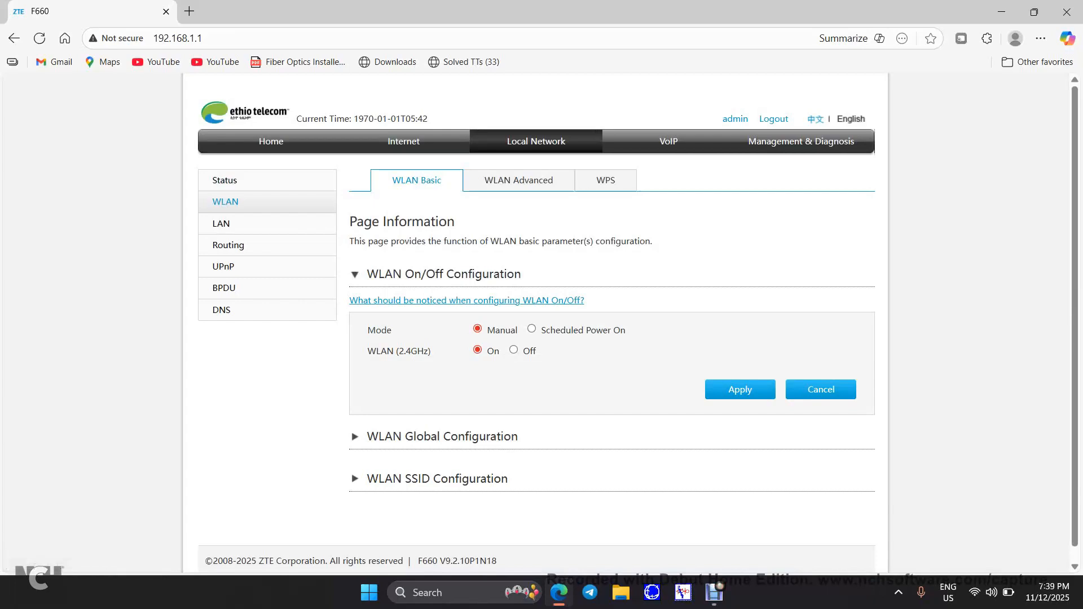
# Expand SSID1 settings and reveal the WPA passphrase for network BOONII
pyautogui.click(437, 478)
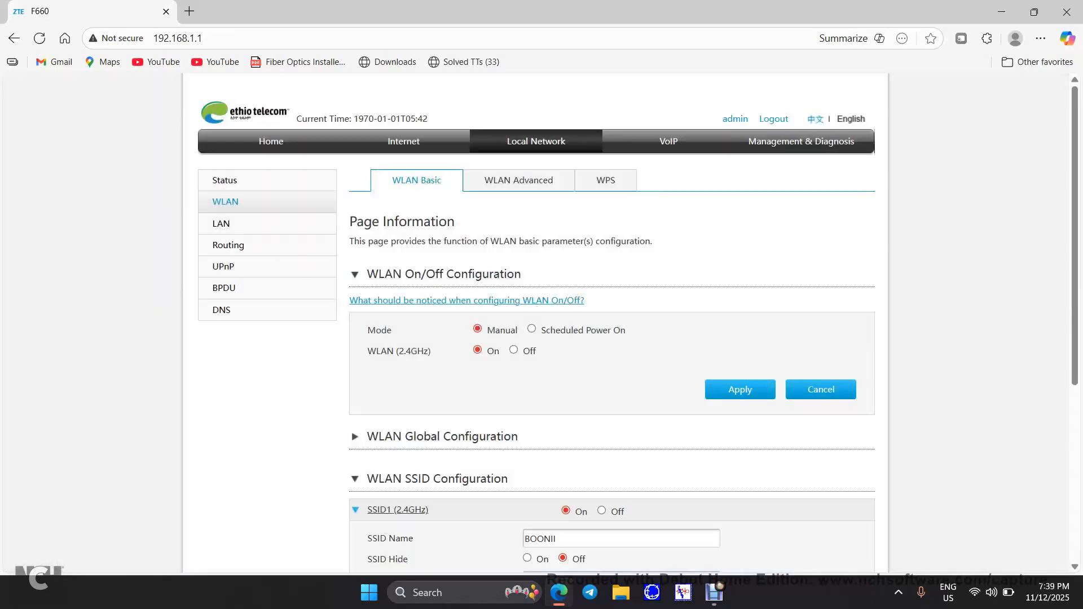
pyautogui.scroll(-5, 541, 321)
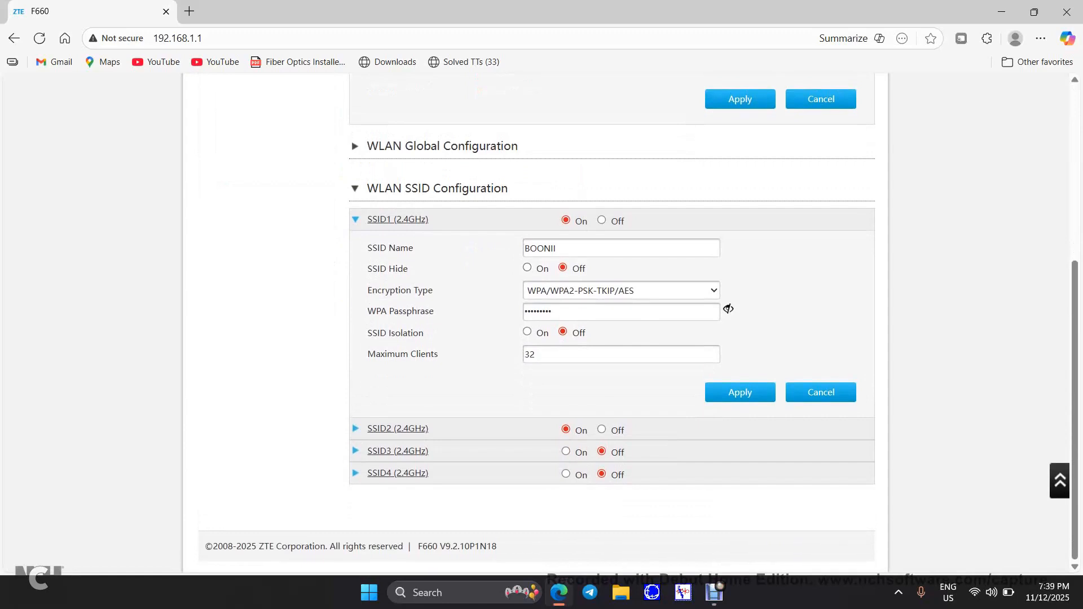
pyautogui.doubleClick(543, 248)
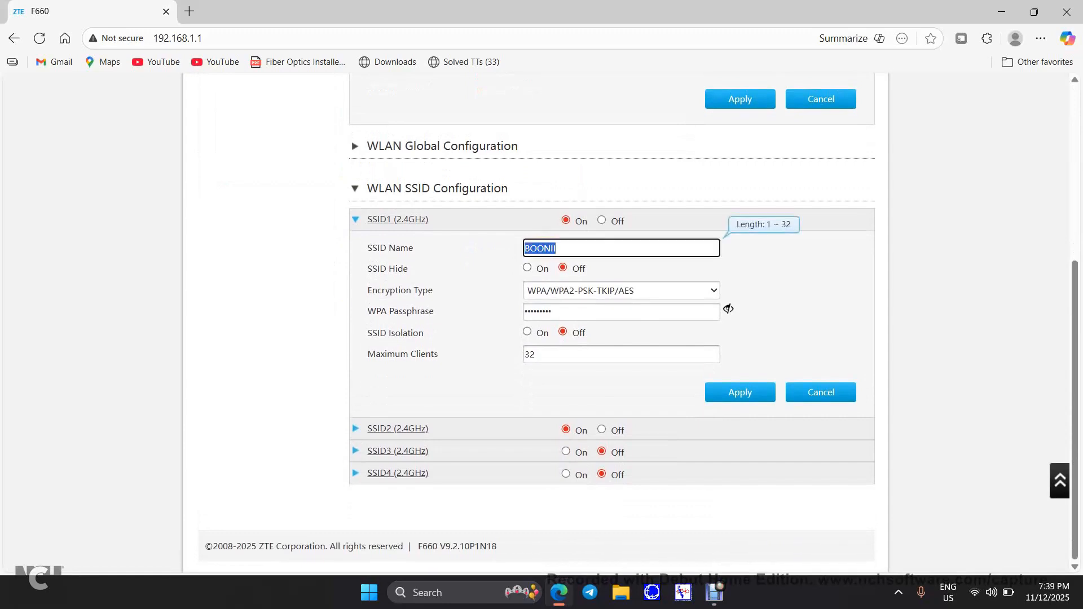
pyautogui.click(556, 248)
pyautogui.click(728, 309)
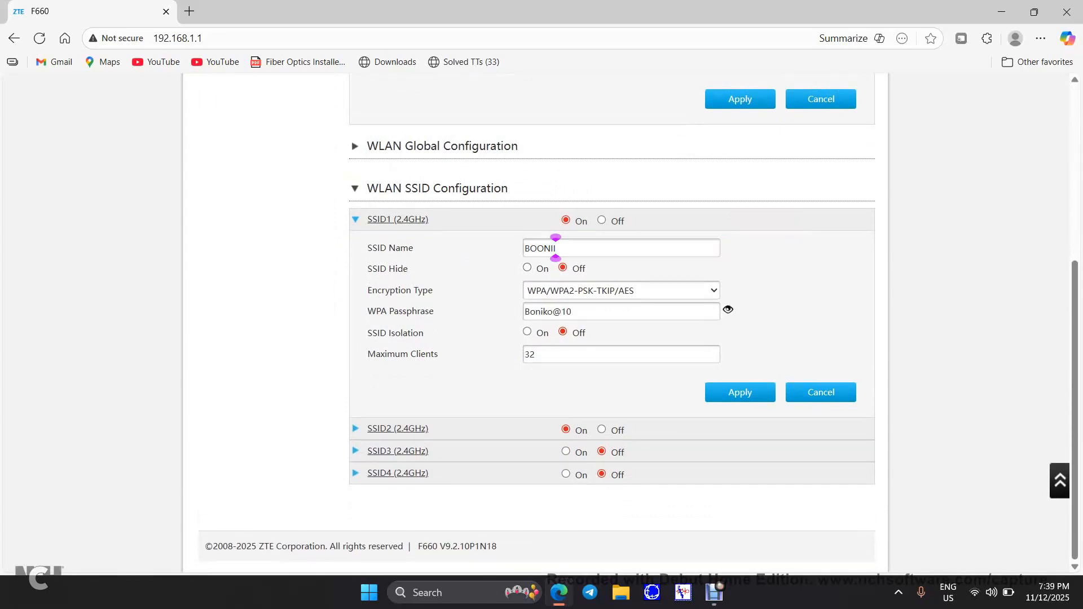
pyautogui.doubleClick(561, 311)
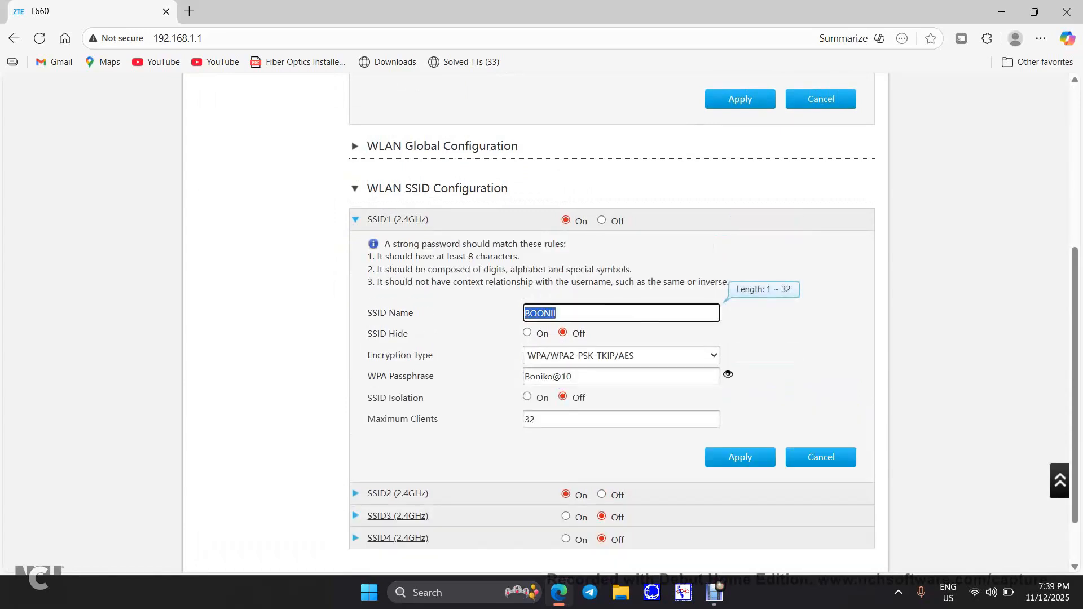
pyautogui.doubleClick(565, 376)
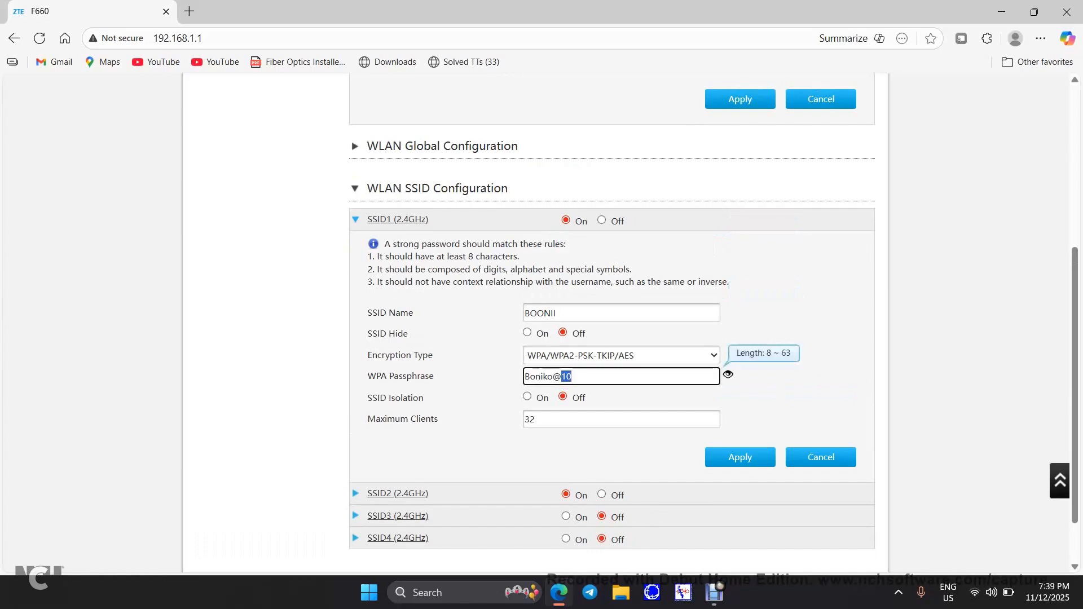
pyautogui.scroll(5, 638, 333)
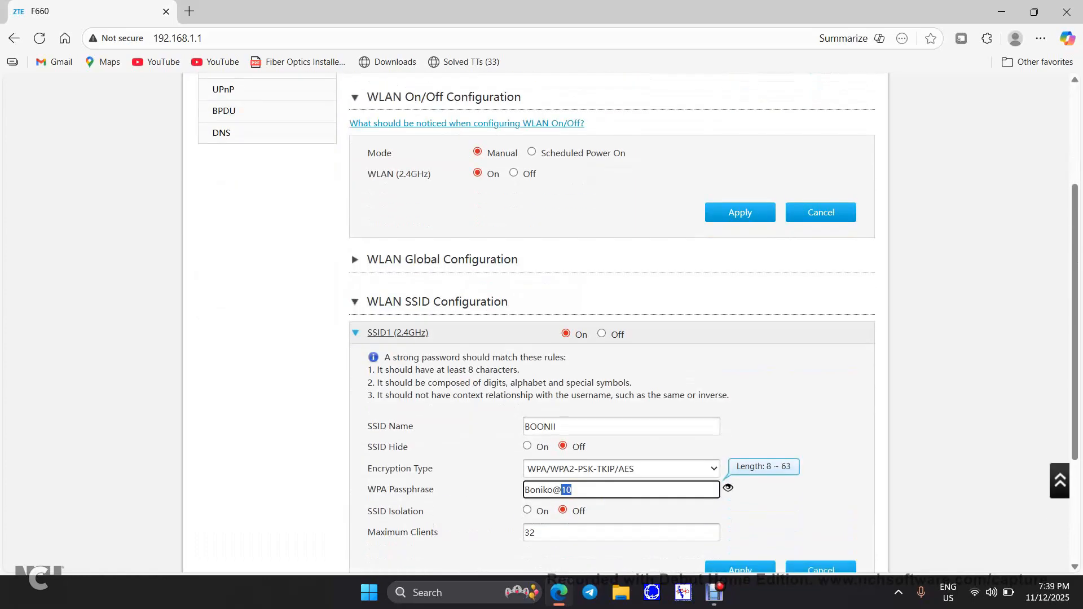
pyautogui.scroll(5, 637, 333)
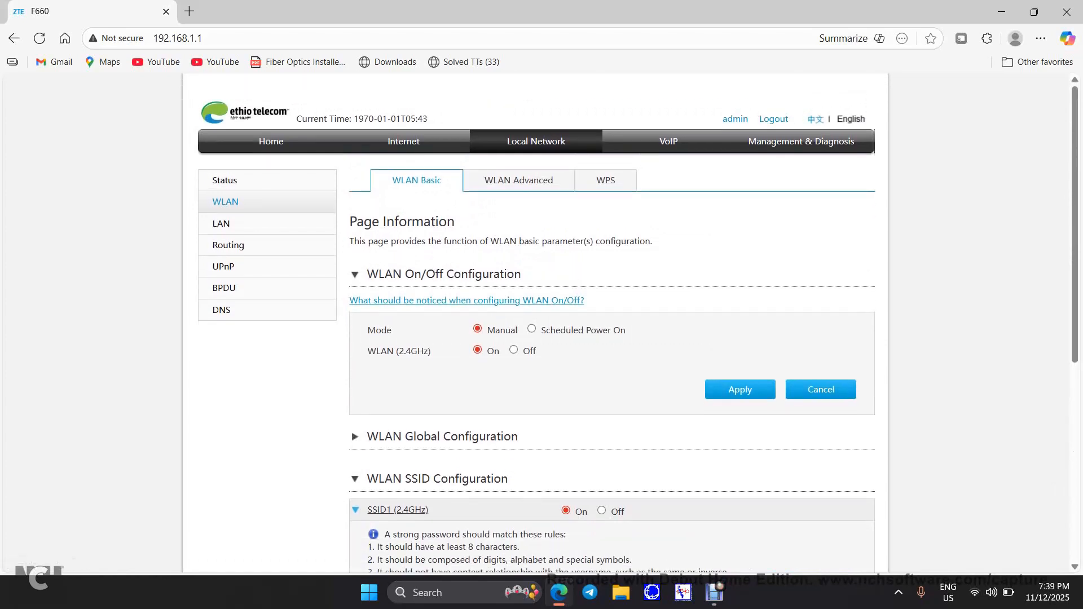
pyautogui.click(714, 592)
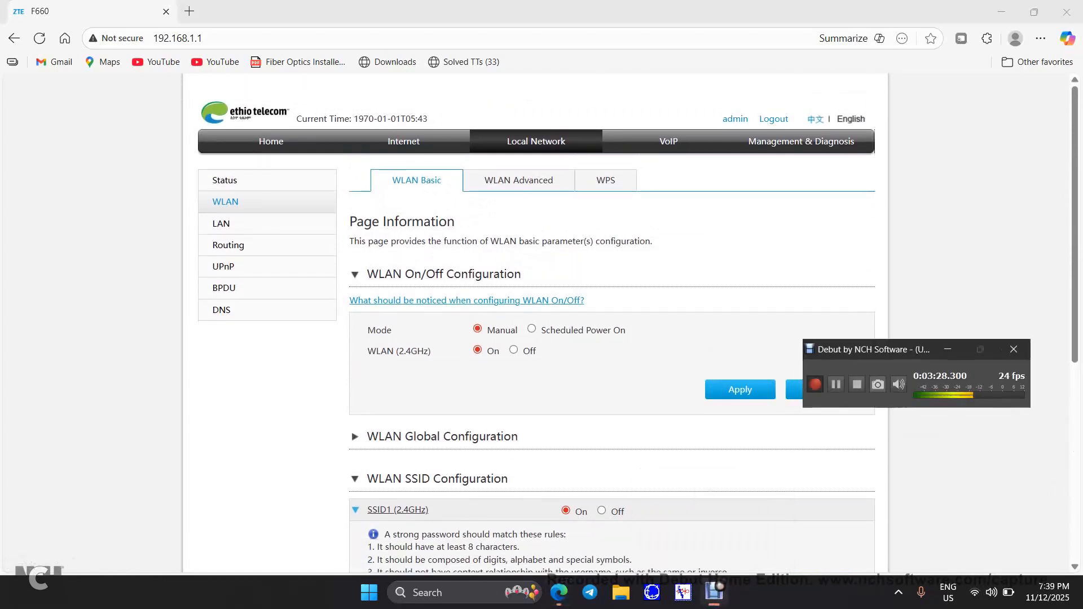